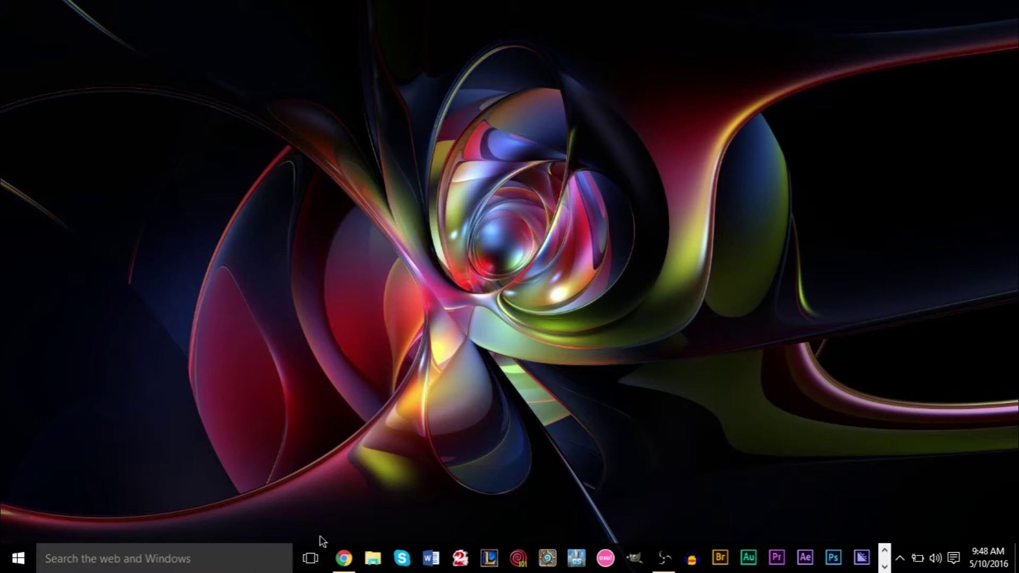
# Check drives C and D under This PC in File Explorer, then switch back to the WinDirStat site in Chrome.
pyautogui.click(373, 558)
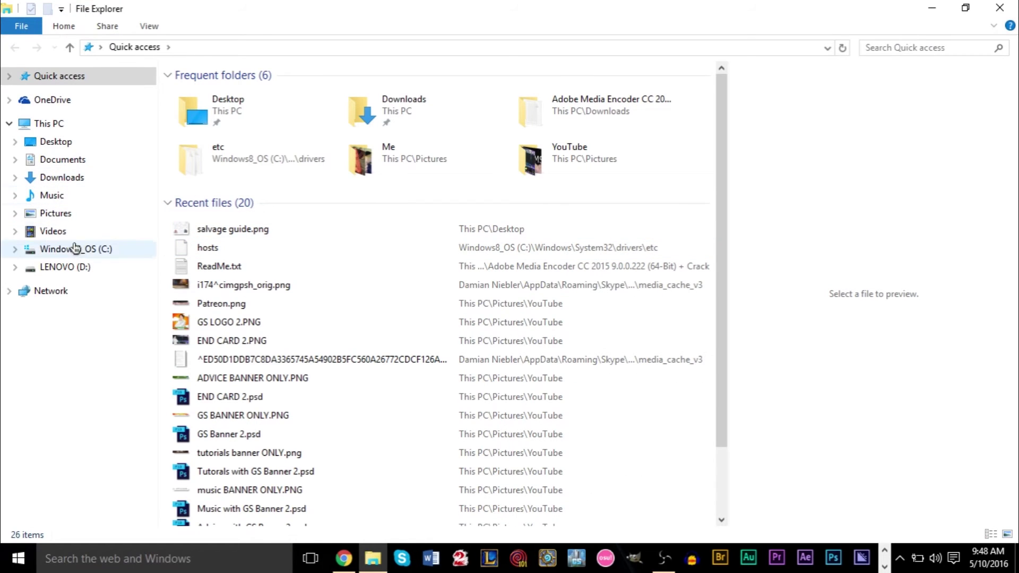
pyautogui.click(79, 131)
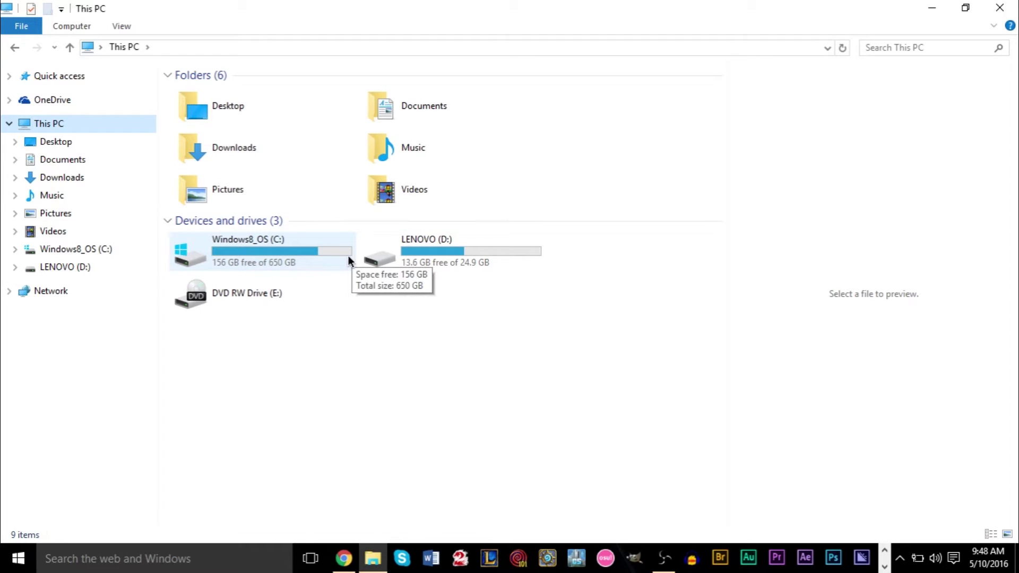
pyautogui.click(343, 558)
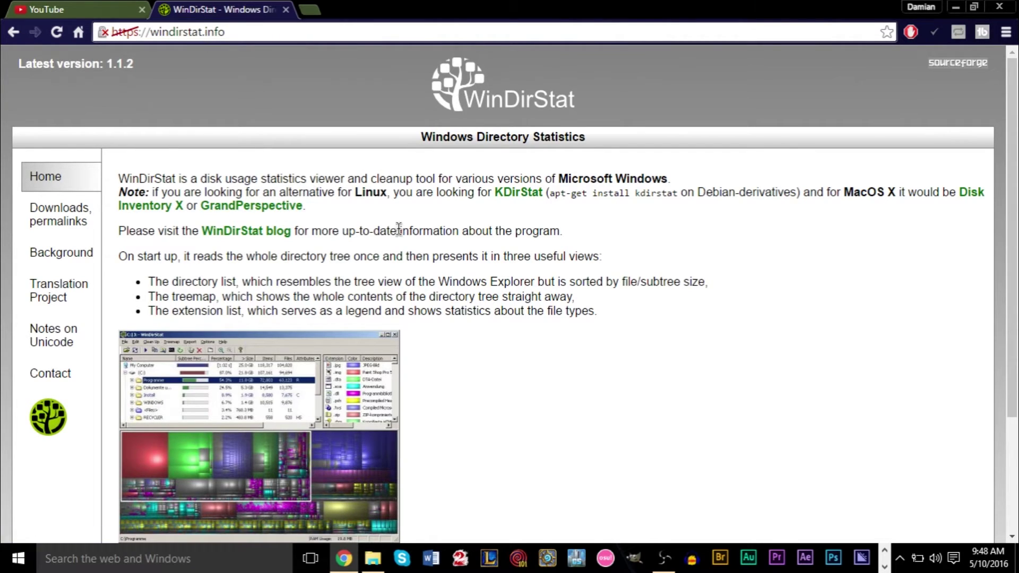
pyautogui.click(54, 229)
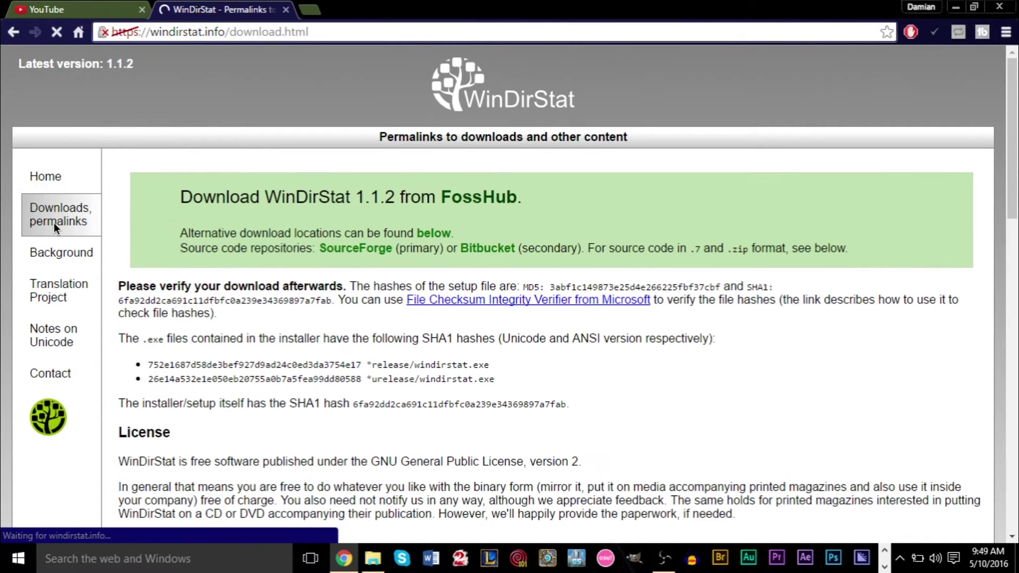
pyautogui.click(480, 199)
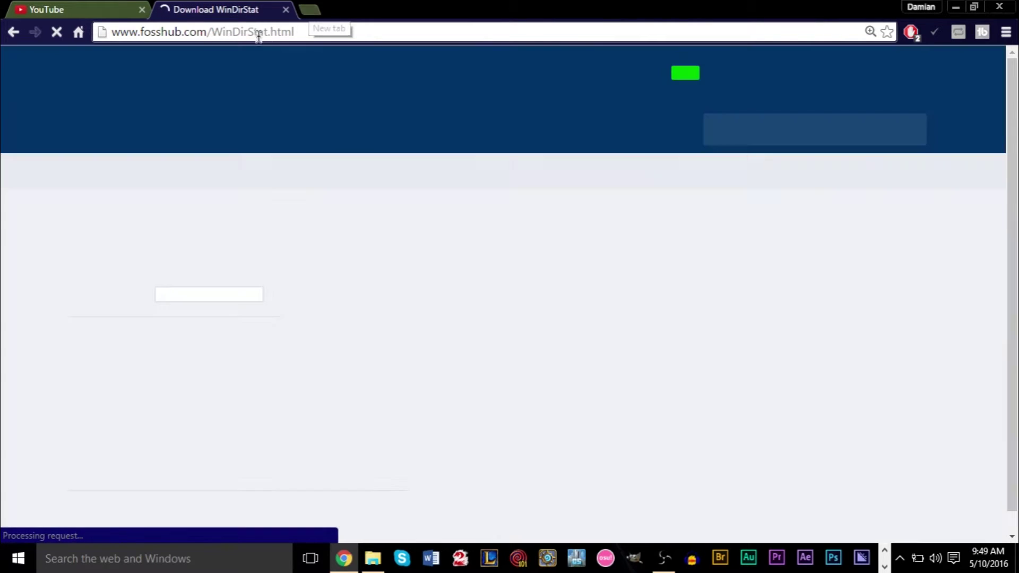
pyautogui.scroll(-1, 257, 298)
pyautogui.scroll(-2, 254, 306)
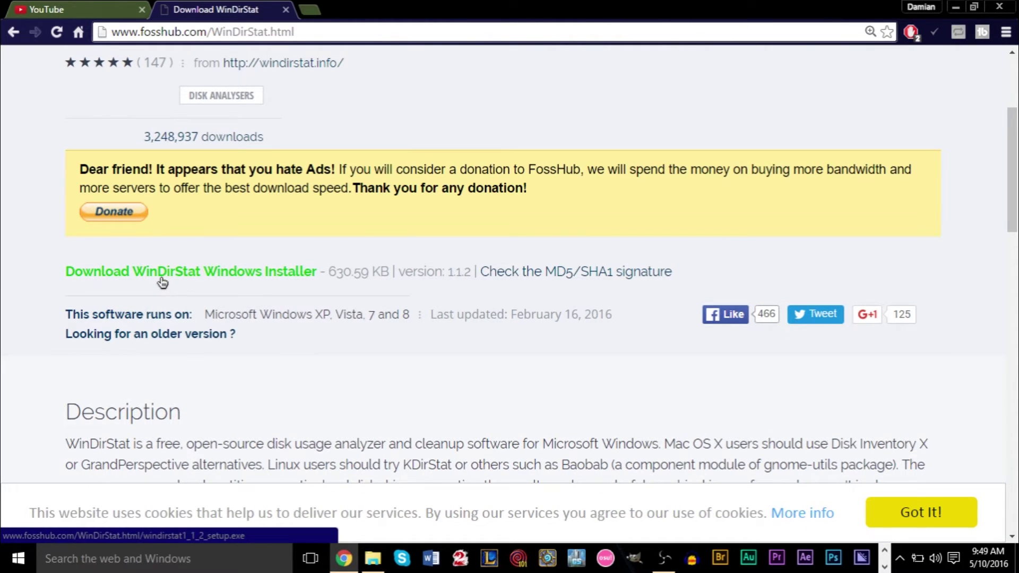
pyautogui.scroll(3, 400, 327)
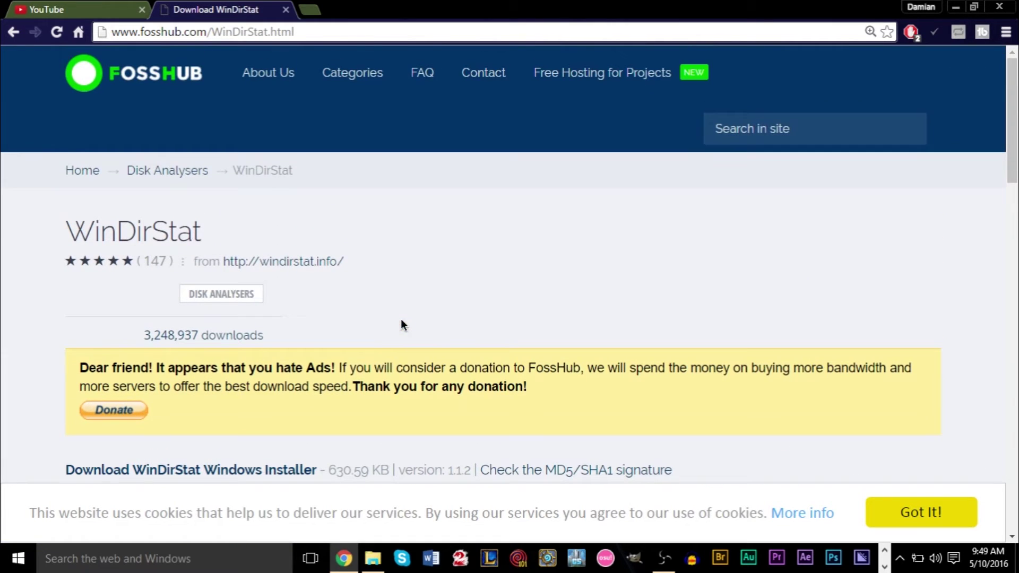
pyautogui.click(14, 32)
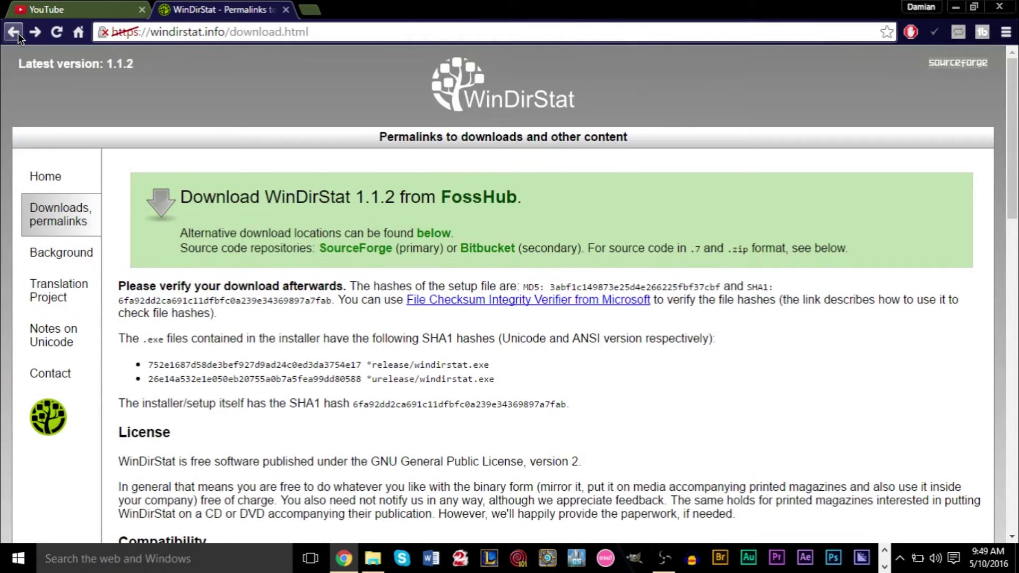
pyautogui.click(14, 31)
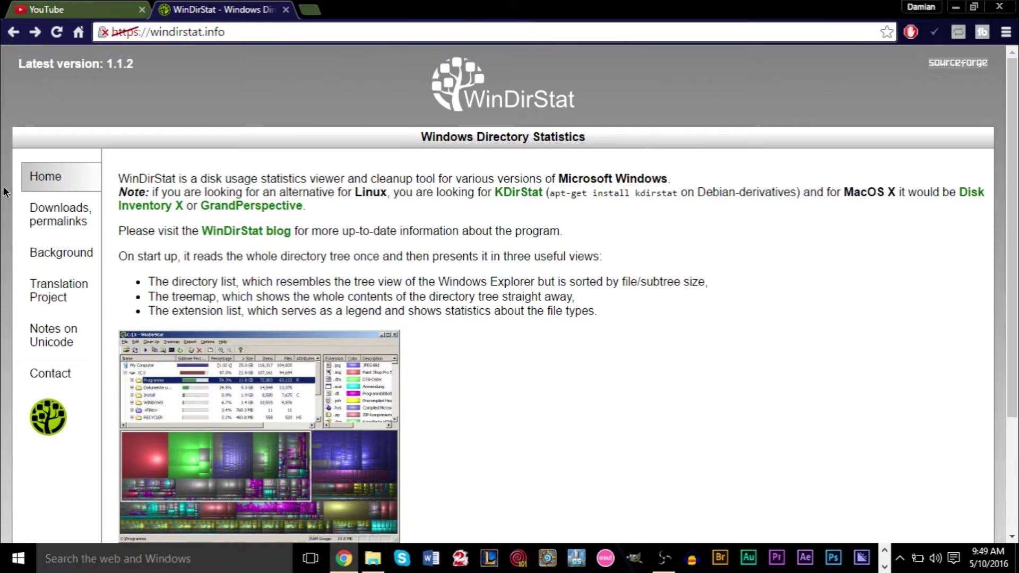
pyautogui.click(32, 213)
pyautogui.scroll(-2, 204, 240)
pyautogui.scroll(-2, 204, 239)
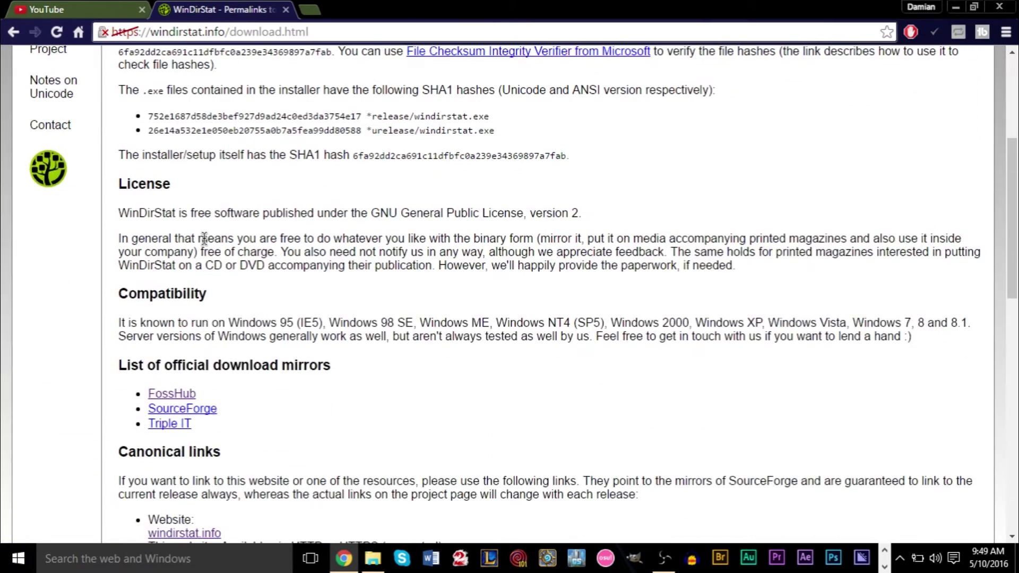
pyautogui.scroll(-2, 204, 239)
pyautogui.scroll(2, 204, 239)
pyautogui.scroll(3, 204, 239)
pyautogui.scroll(1, 204, 239)
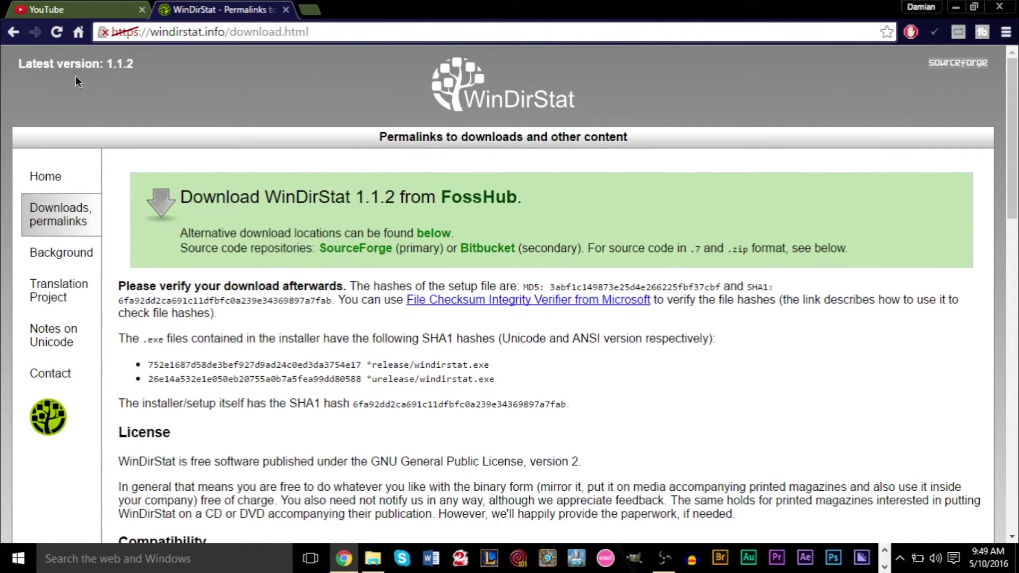
pyautogui.click(13, 31)
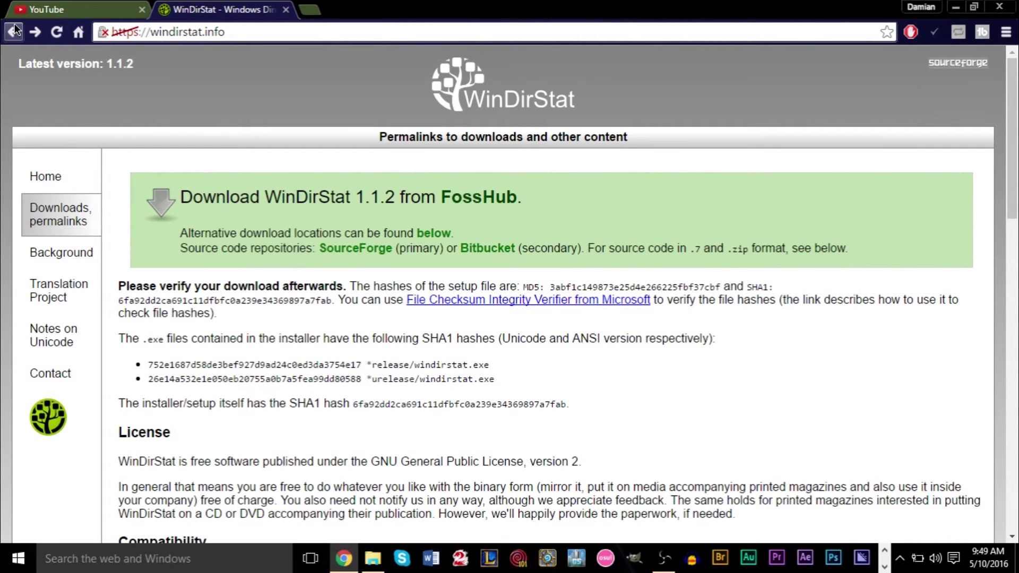
pyautogui.scroll(-2, 285, 153)
pyautogui.scroll(2, 284, 154)
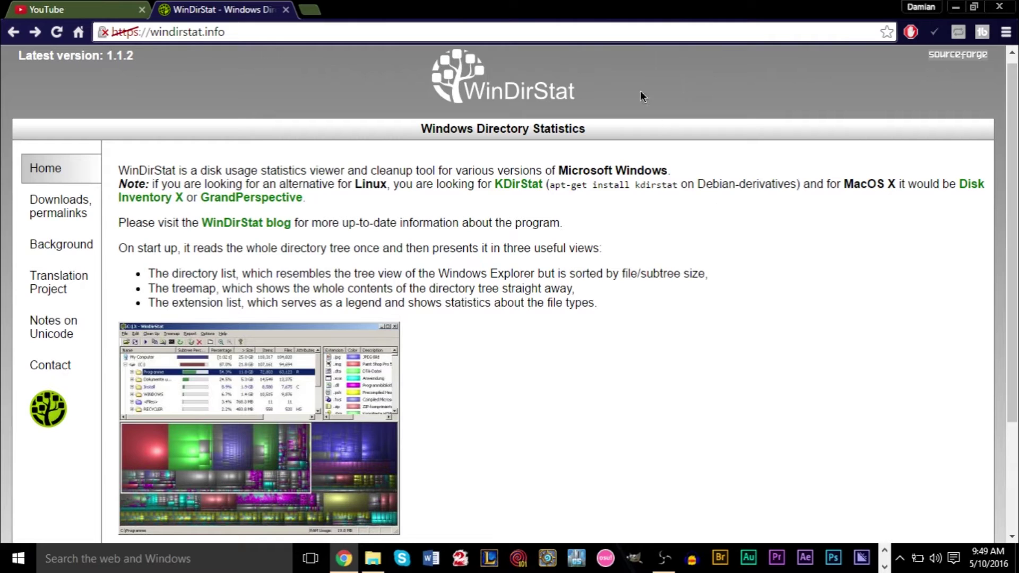
pyautogui.click(136, 565)
pyautogui.write('wi')
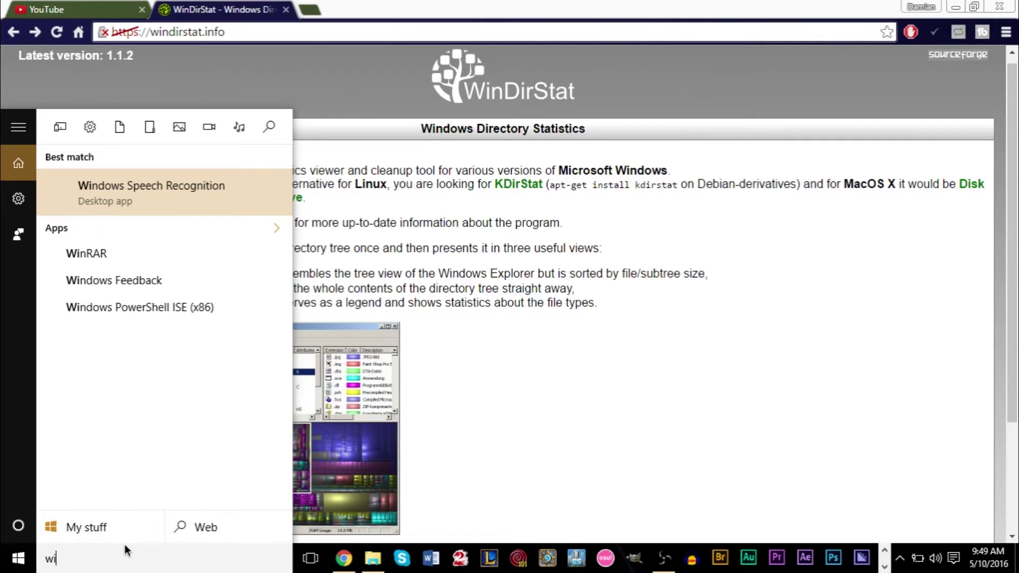
pyautogui.write('n')
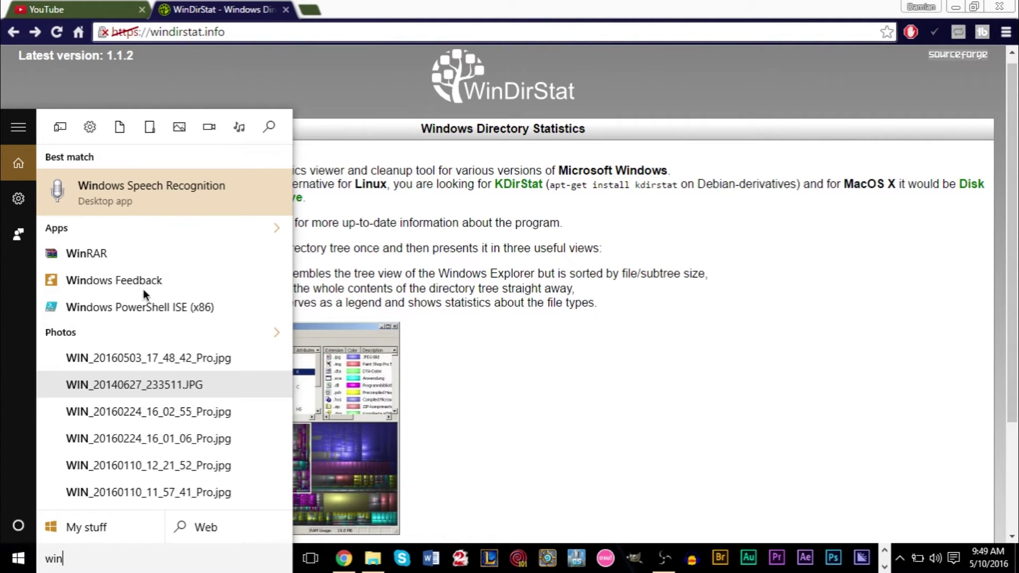
pyautogui.write('di')
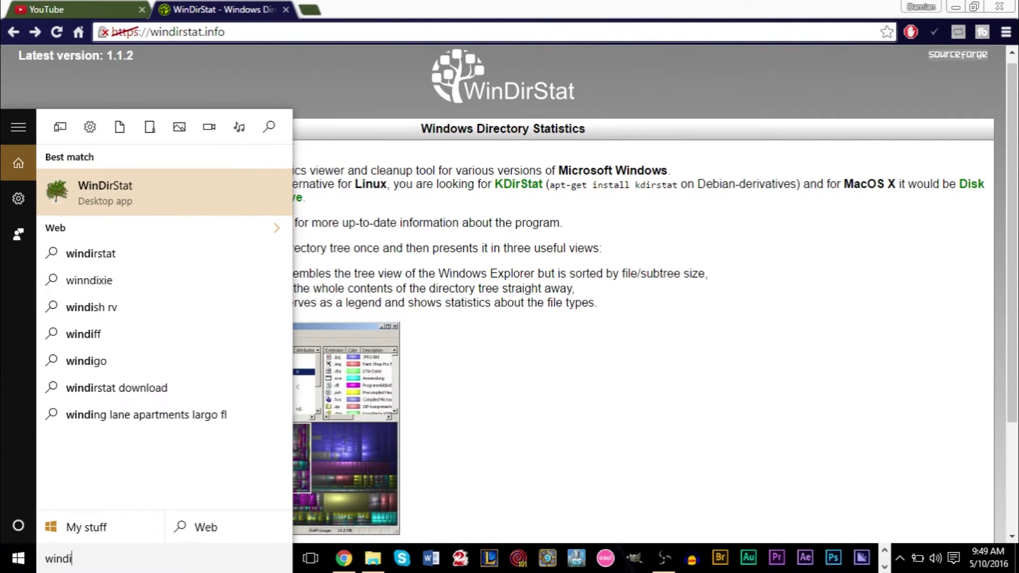
# Launch the WinDirStat desktop app from the 'windi' search results.
pyautogui.click(128, 198)
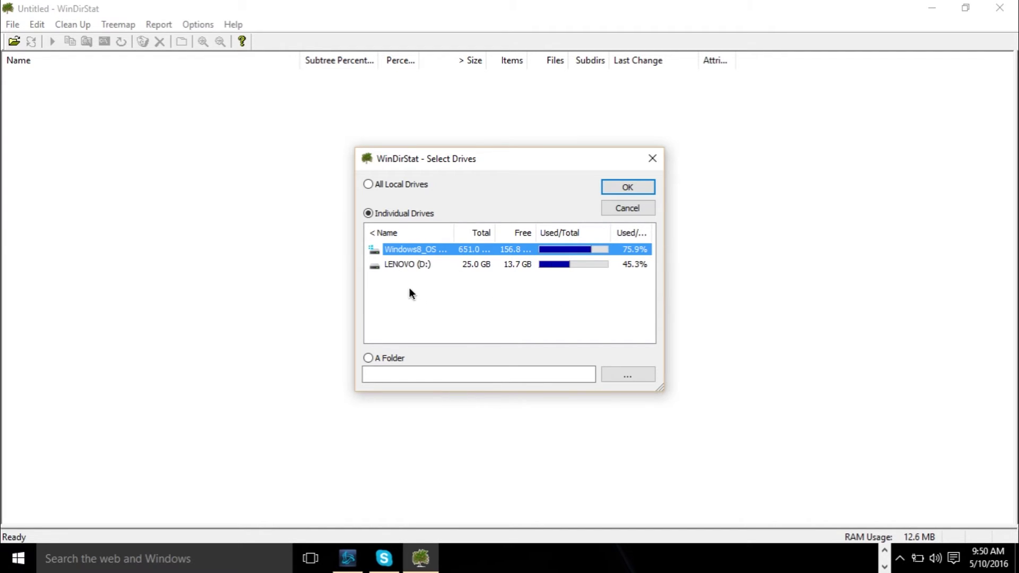
# Select only LENOVO (D:), dropping Windows8_OS, and start the scan.
pyautogui.keyDown('ctrl'); pyautogui.click(403, 263); pyautogui.keyUp('ctrl')
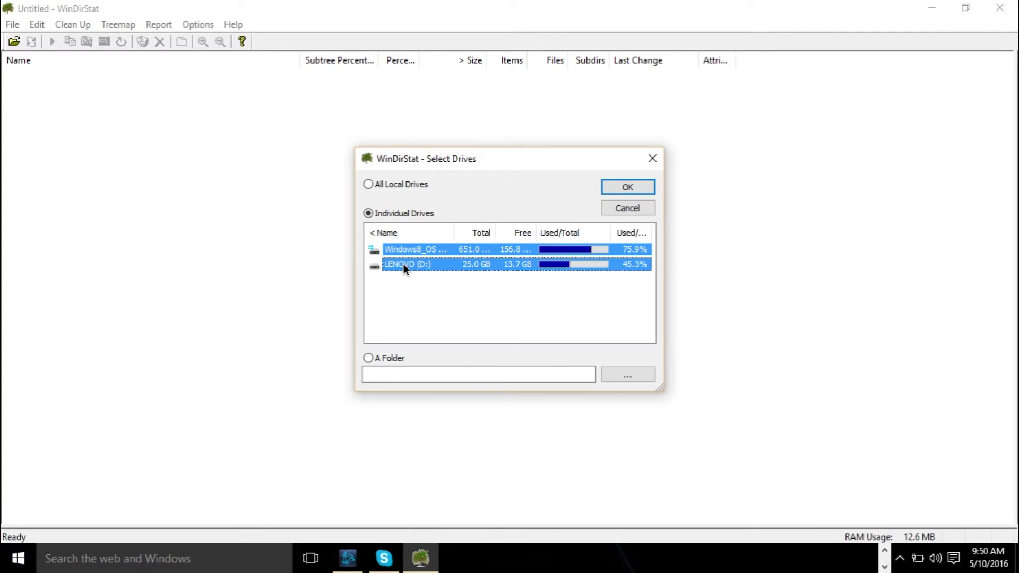
pyautogui.keyDown('ctrl'); pyautogui.click(417, 248); pyautogui.keyUp('ctrl')
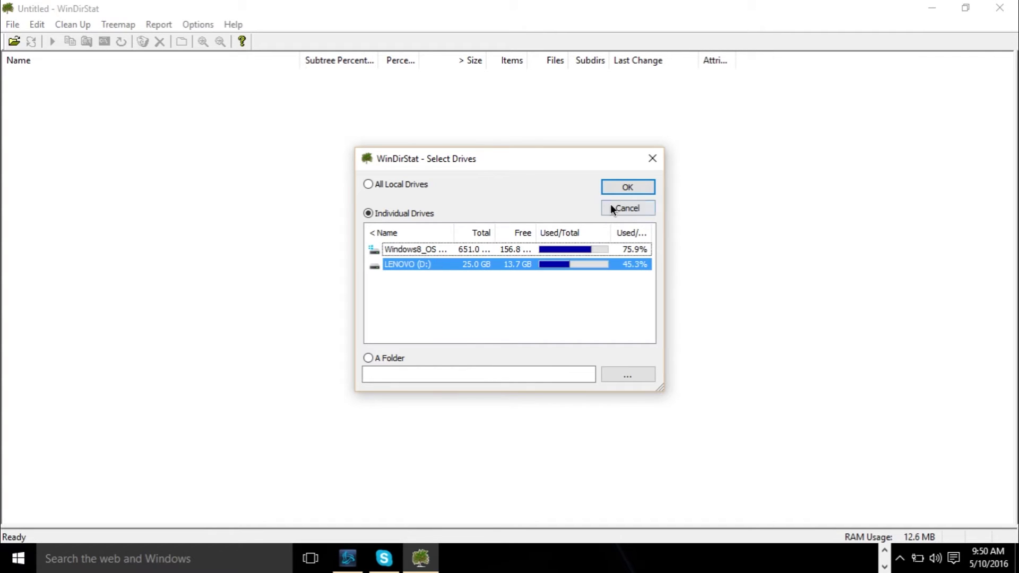
pyautogui.click(626, 191)
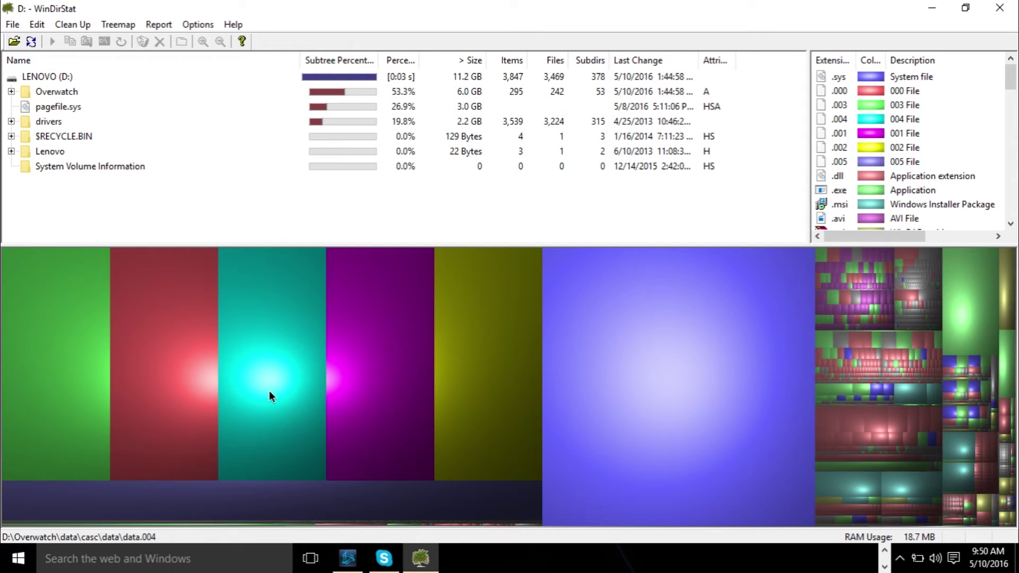
# Identify the large treemap tiles: pagefile.sys, data.000, data.004 and other data files, plus small dlls.
pyautogui.click(293, 377)
pyautogui.click(386, 378)
pyautogui.click(474, 359)
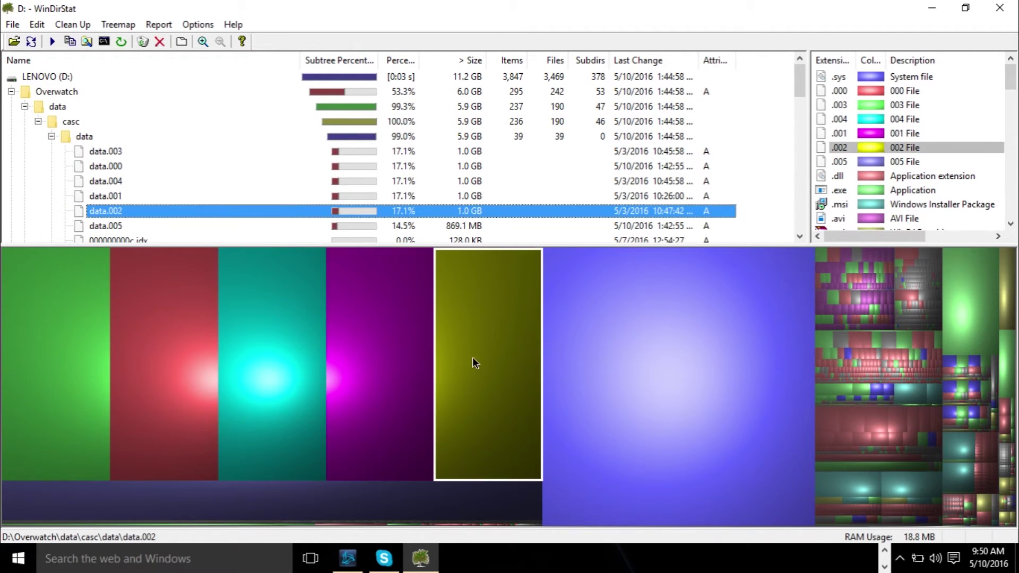
pyautogui.click(612, 380)
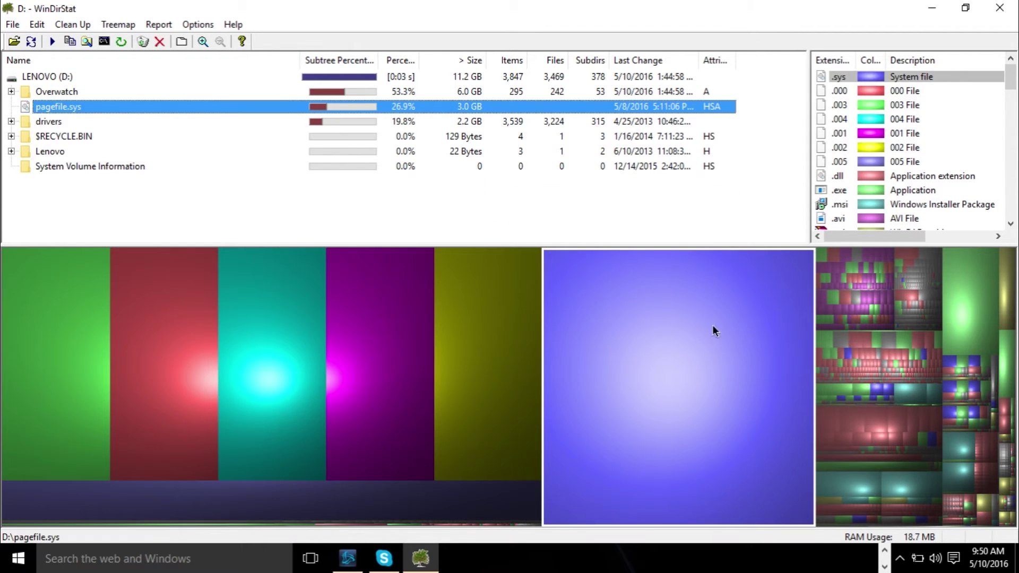
pyautogui.click(870, 418)
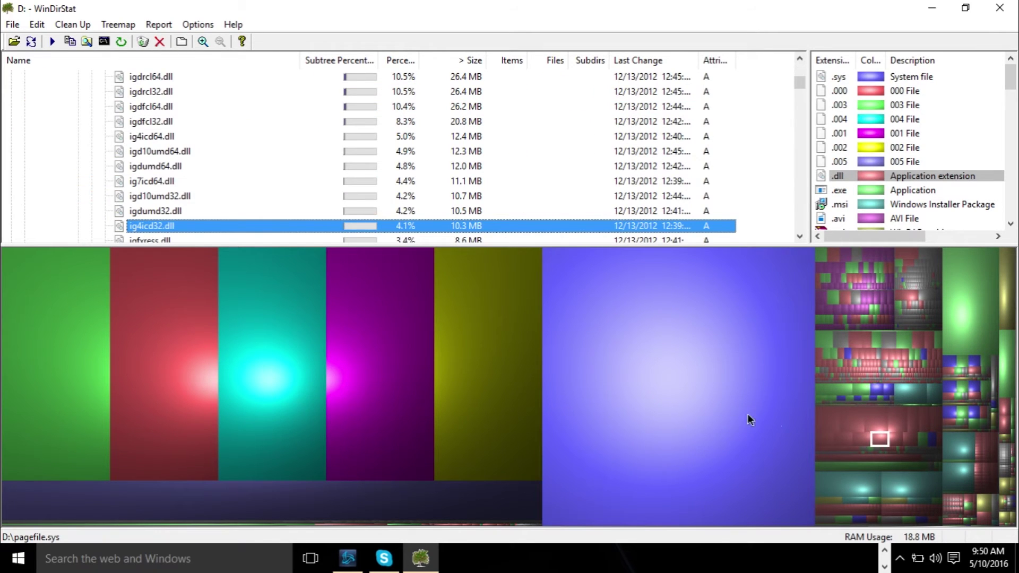
pyautogui.click(689, 399)
pyautogui.click(288, 379)
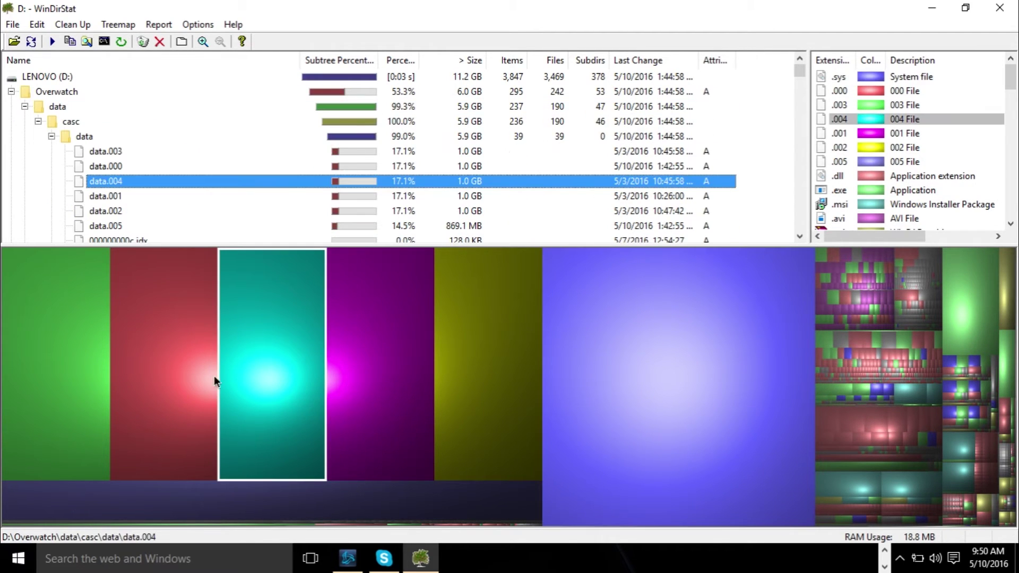
pyautogui.click(191, 374)
pyautogui.click(350, 374)
pyautogui.click(279, 375)
# Highlight the .001, .004, .000, .sys and .avi files, then select the Overwatch folder.
pyautogui.click(935, 136)
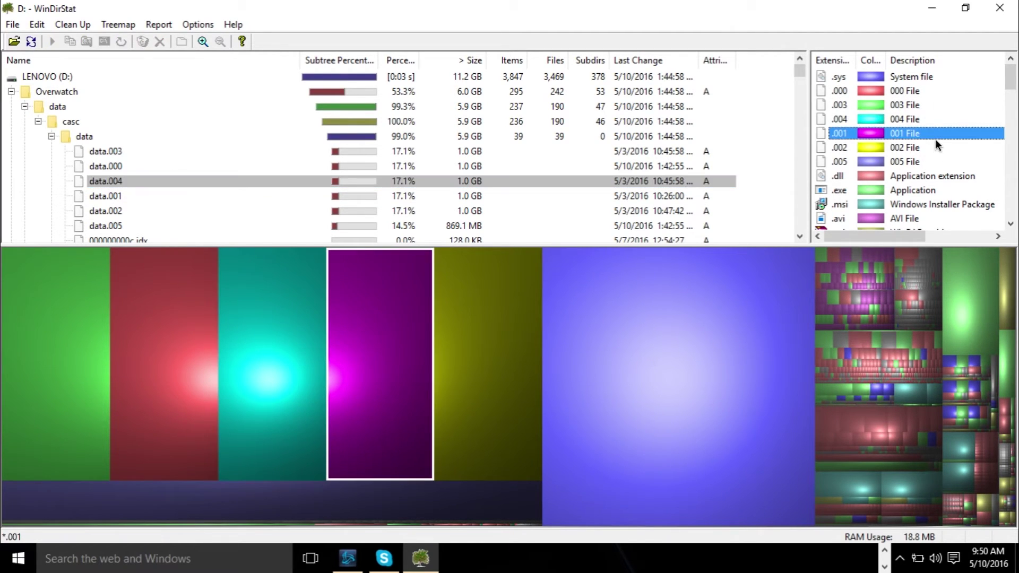
pyautogui.click(914, 121)
pyautogui.click(907, 94)
pyautogui.click(908, 77)
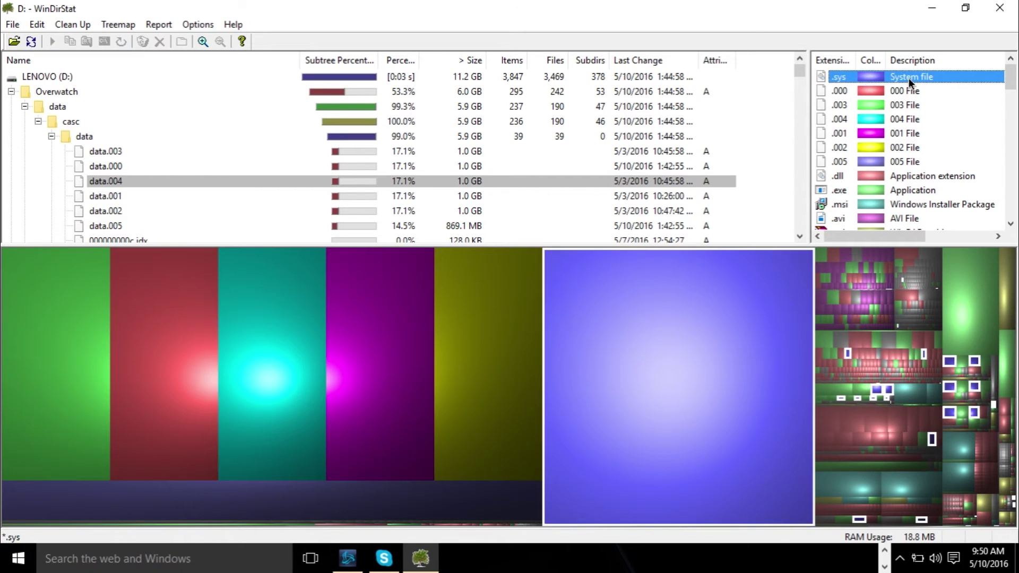
pyautogui.click(904, 217)
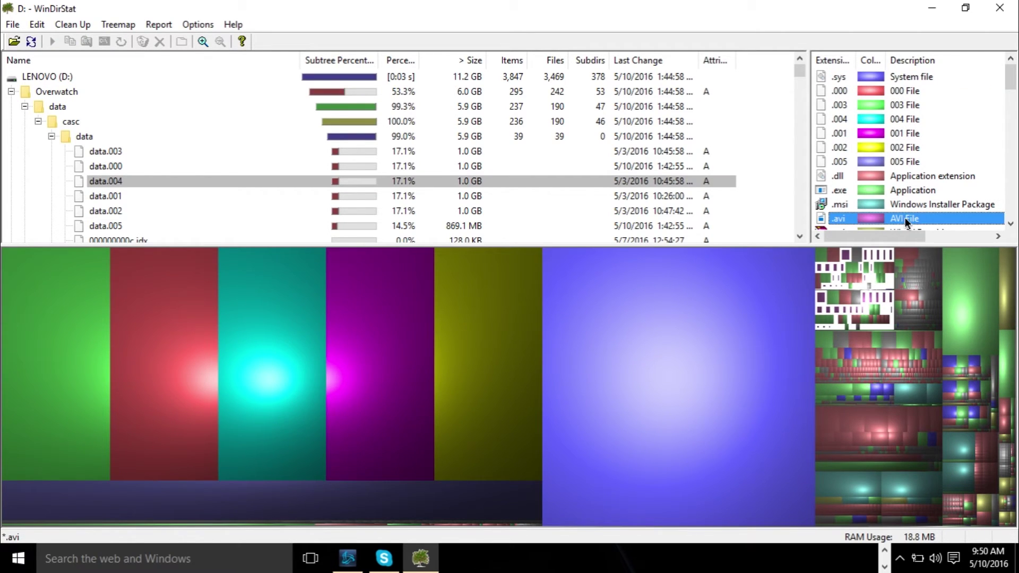
pyautogui.scroll(-2, 911, 135)
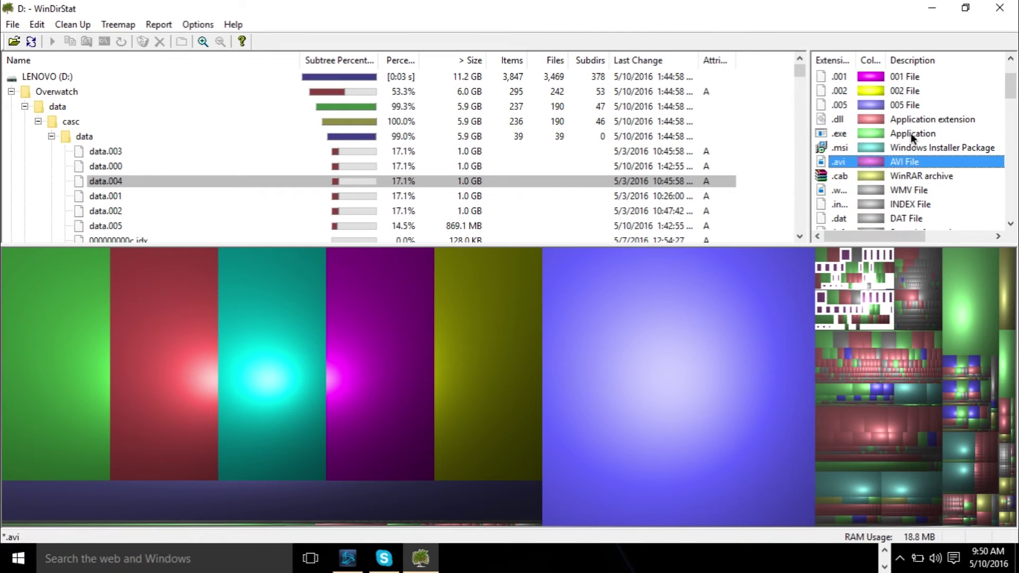
pyautogui.scroll(-1, 886, 107)
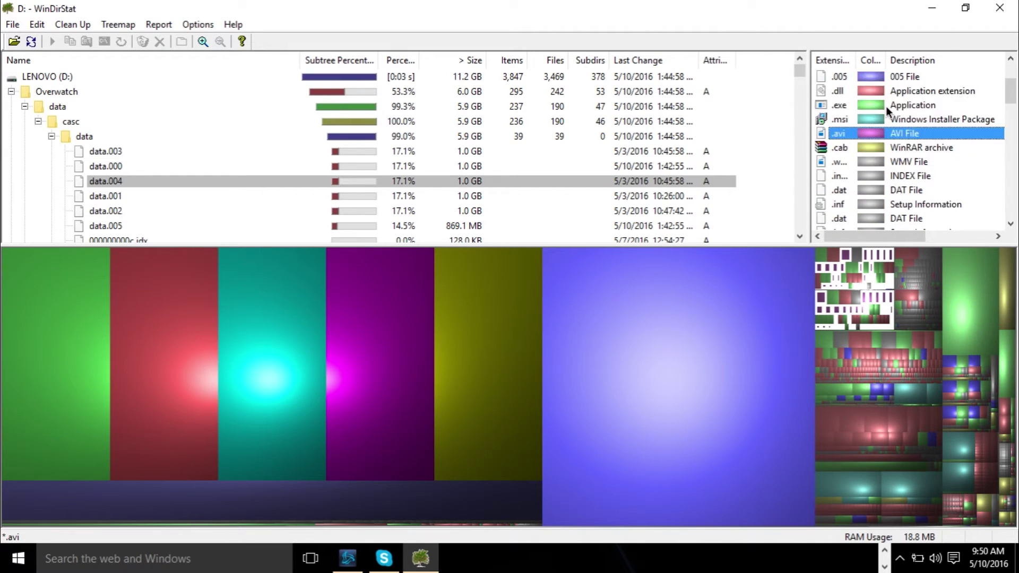
pyautogui.scroll(-2, 886, 106)
pyautogui.scroll(-1, 886, 106)
pyautogui.scroll(-1, 885, 106)
pyautogui.scroll(-2, 886, 106)
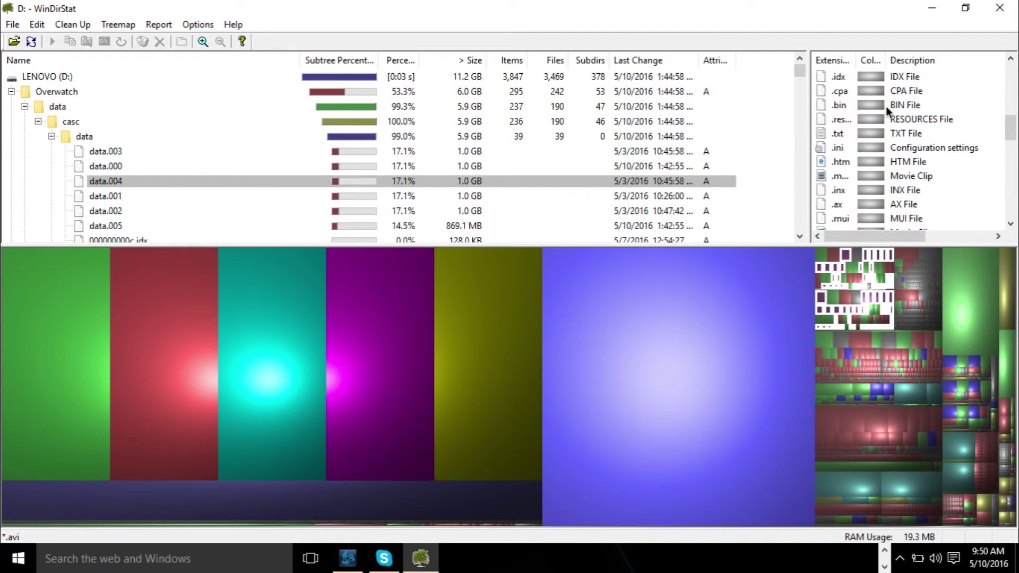
pyautogui.scroll(-2, 885, 106)
pyautogui.scroll(-2, 886, 105)
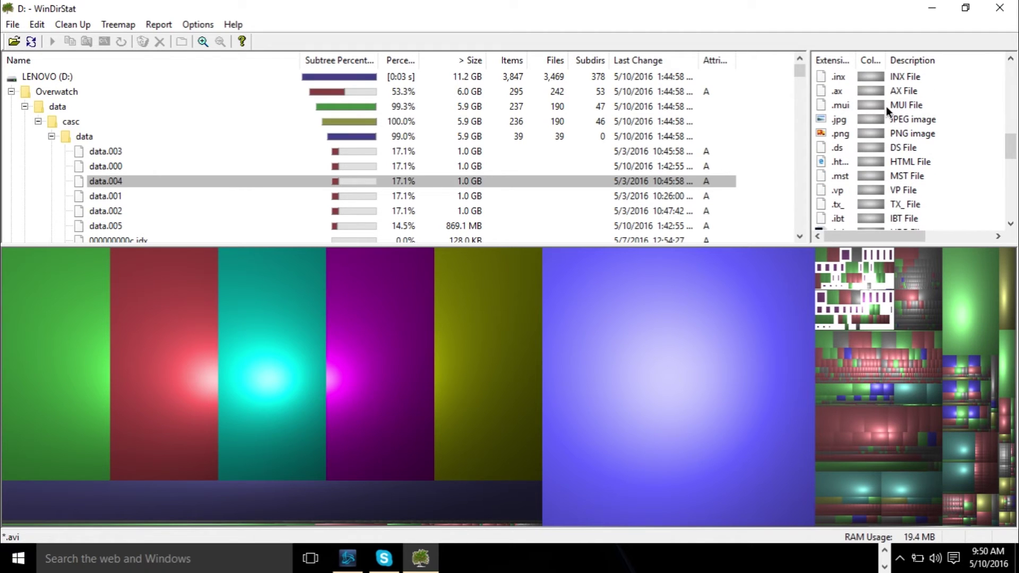
pyautogui.click(17, 92)
# Browse the Overwatch data folder in the directory tree, then collapse it.
pyautogui.click(26, 113)
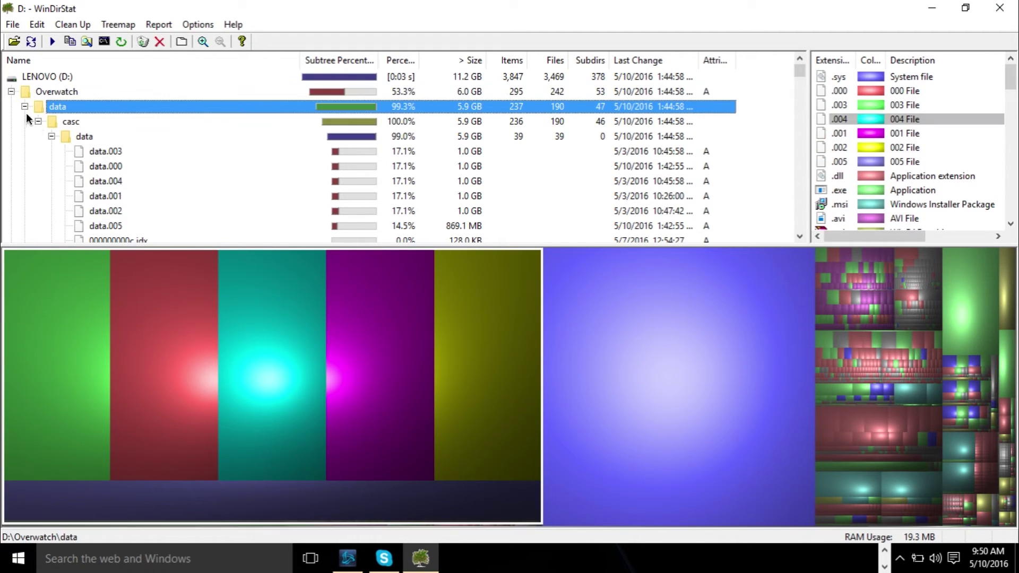
pyautogui.click(73, 91)
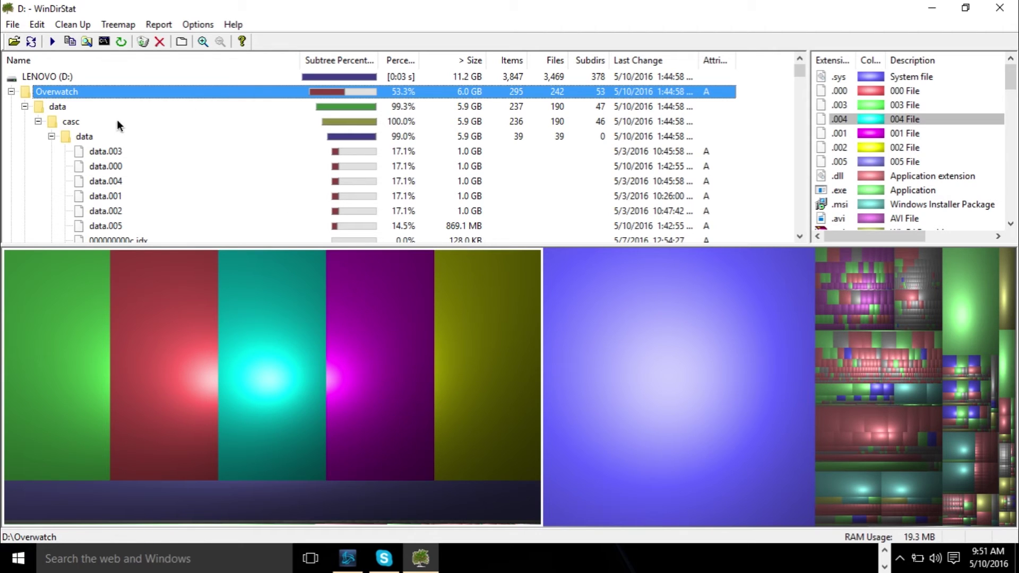
pyautogui.click(25, 105)
pyautogui.scroll(-2, 163, 134)
pyautogui.scroll(-3, 163, 135)
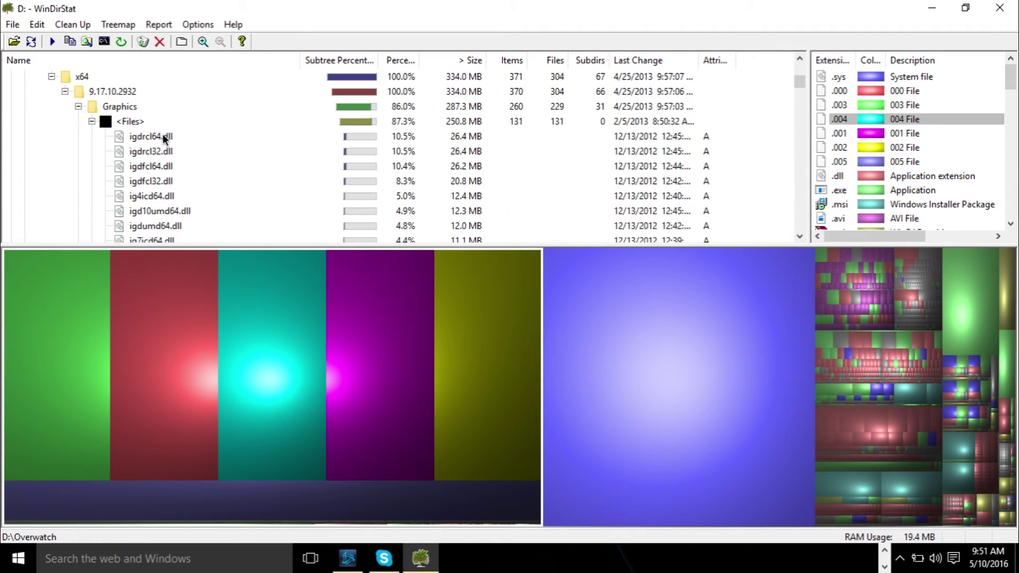
pyautogui.scroll(-1, 163, 134)
pyautogui.scroll(4, 160, 155)
pyautogui.scroll(1, 150, 169)
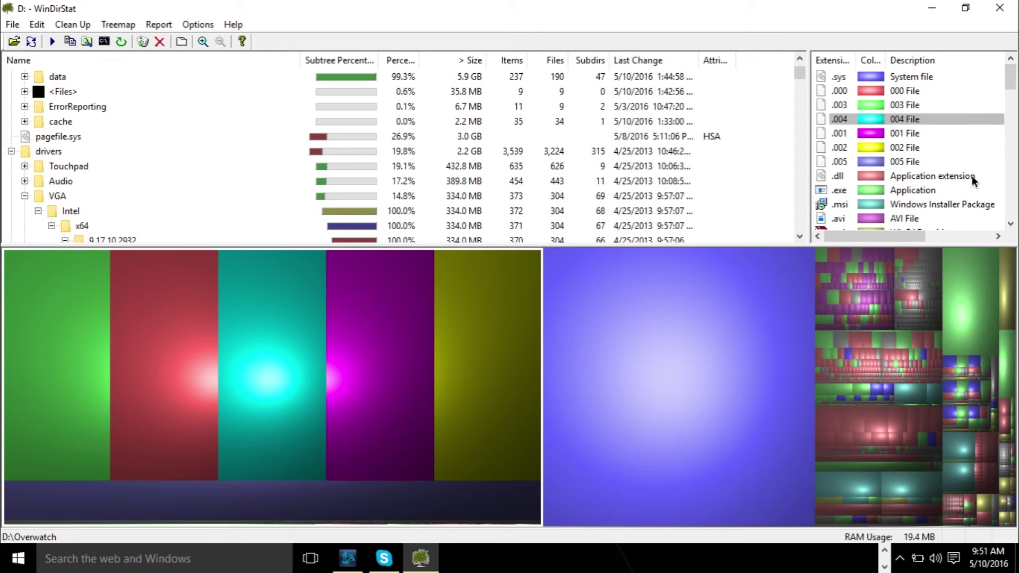
pyautogui.scroll(-2, 957, 189)
pyautogui.scroll(-2, 956, 189)
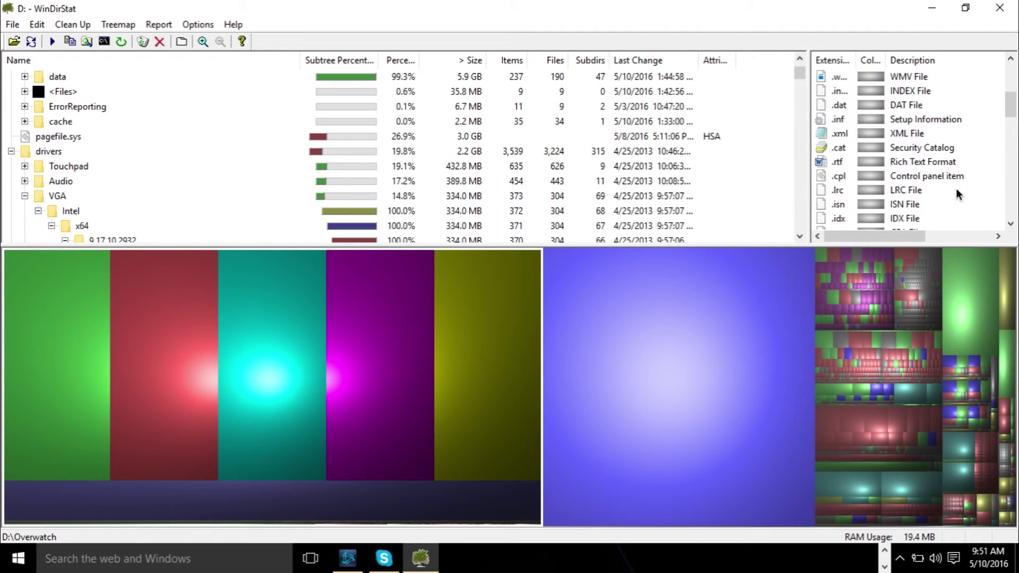
pyautogui.scroll(-2, 956, 189)
pyautogui.scroll(2, 956, 189)
pyautogui.scroll(3, 956, 189)
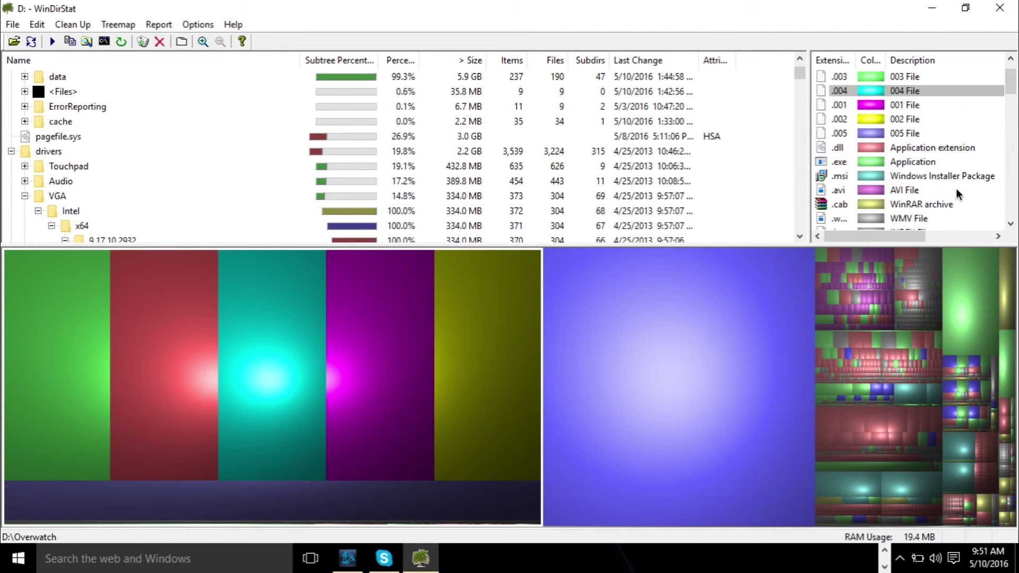
pyautogui.scroll(1, 956, 188)
# Highlight the .000 files and open data.000's folder with Explorer Here.
pyautogui.click(904, 92)
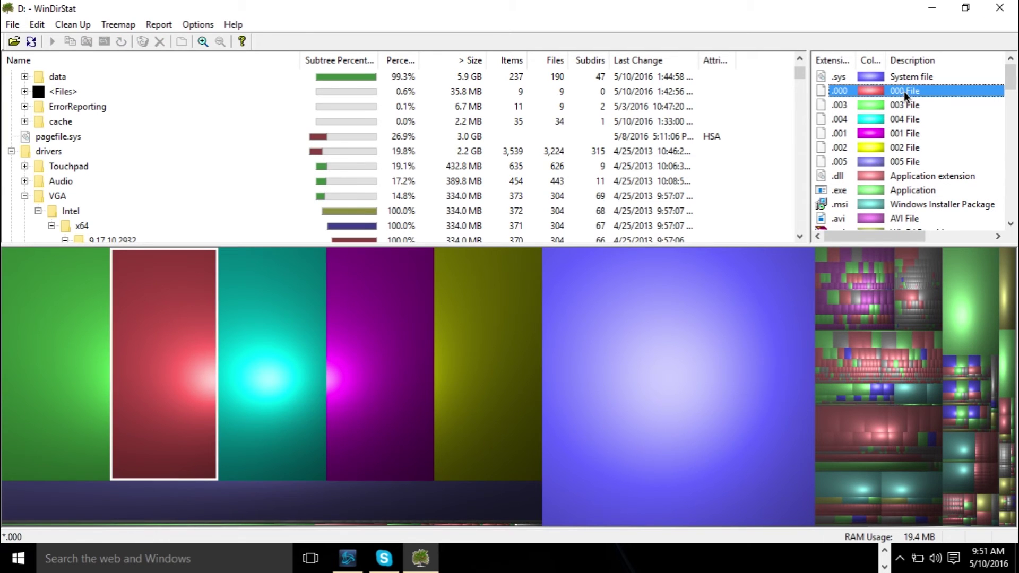
pyautogui.click(113, 445)
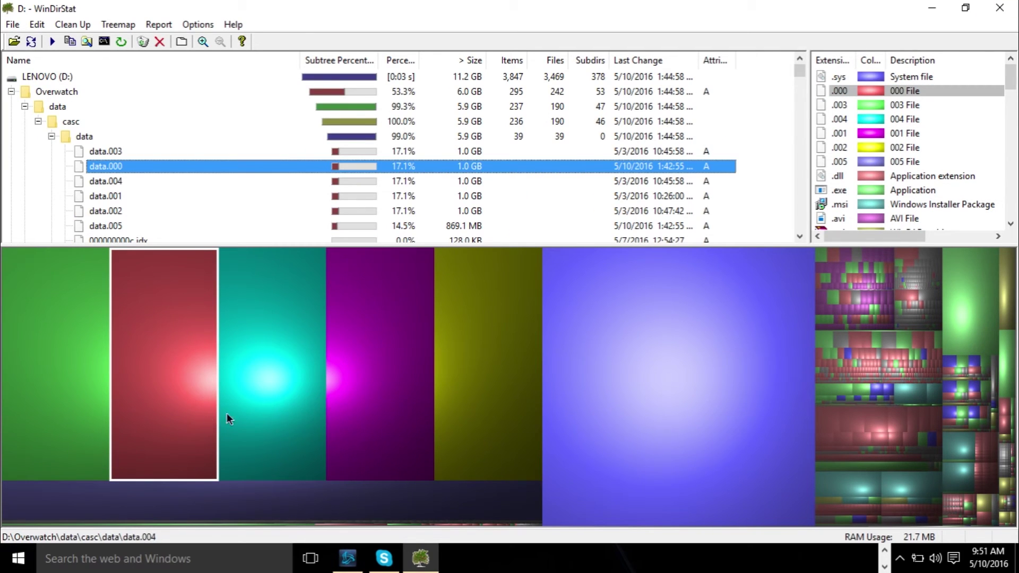
pyautogui.rightClick(162, 319)
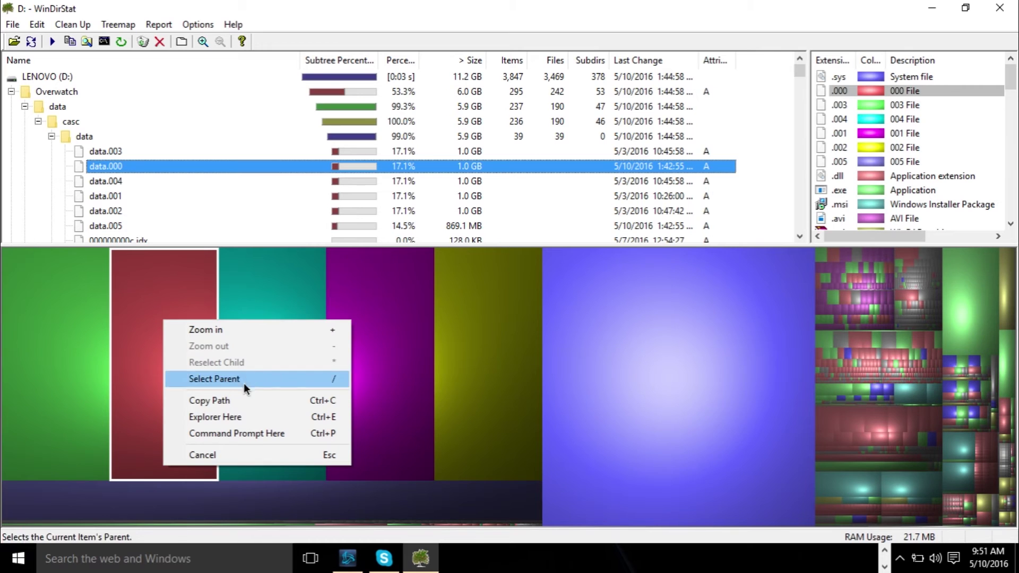
pyautogui.click(245, 410)
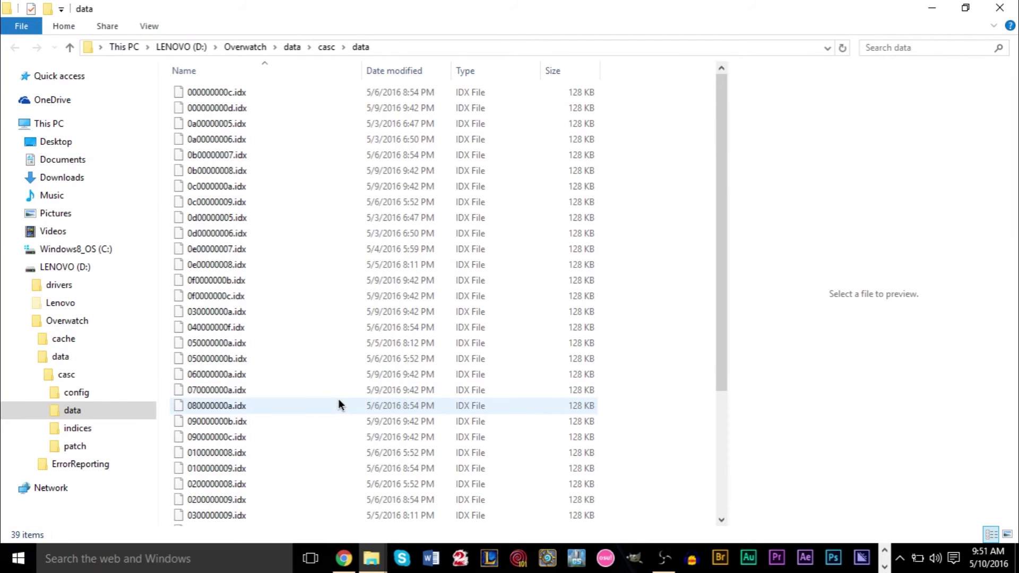
pyautogui.scroll(-2, 338, 405)
pyautogui.scroll(-2, 338, 405)
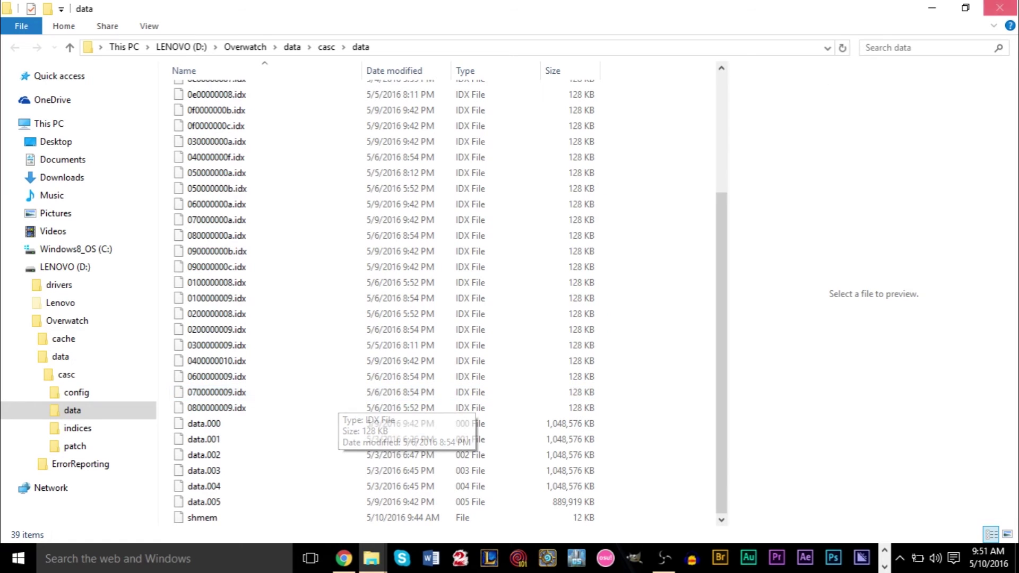